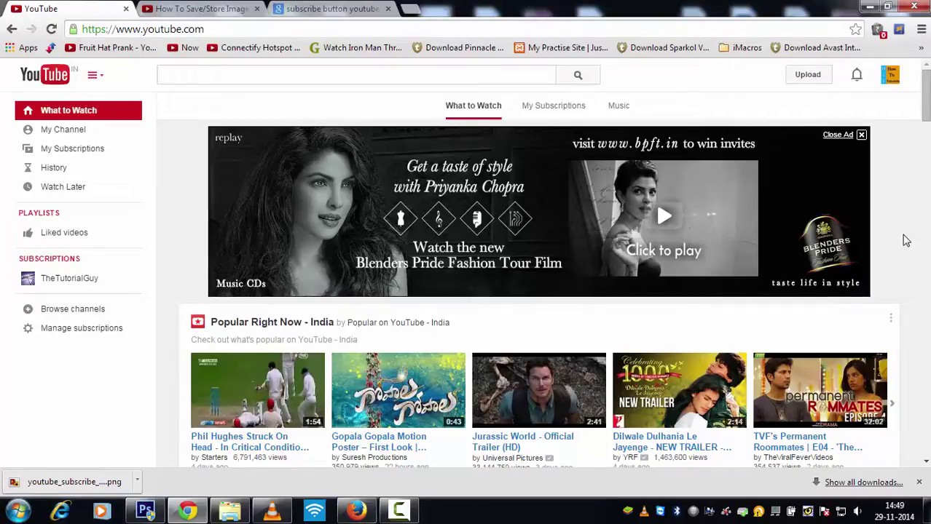
- Go from the YouTube home page through My Channel and Video Manager to Channel status and features
{"action": "left_click", "coordinate": [215, 11]}
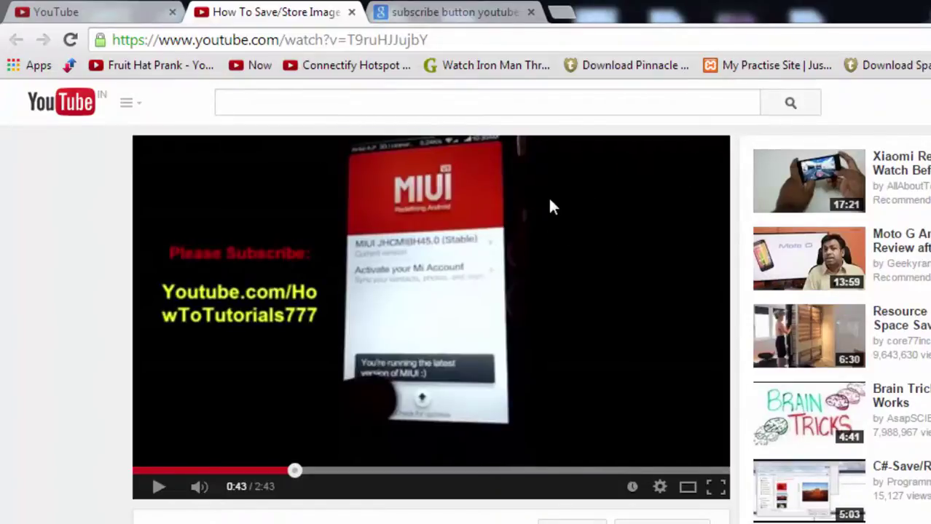
{"action": "left_click", "coordinate": [56, 11]}
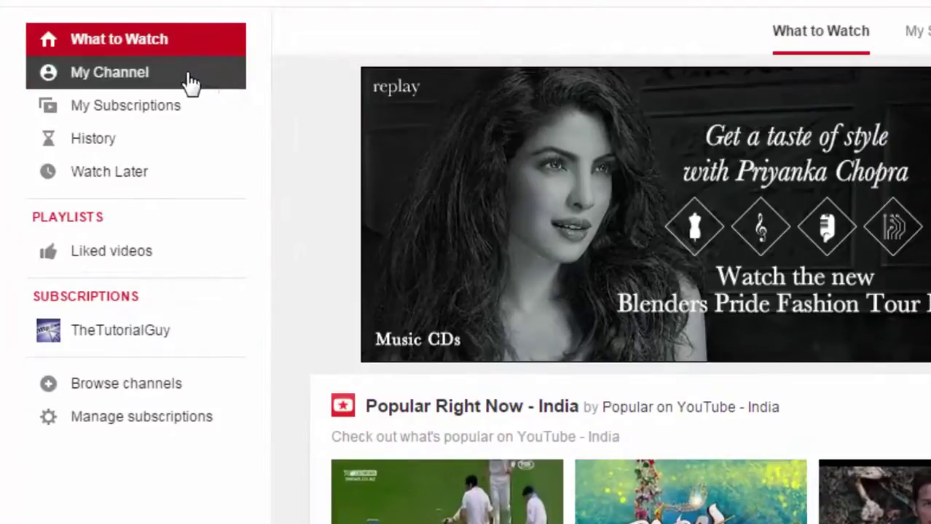
{"action": "left_click", "coordinate": [141, 86]}
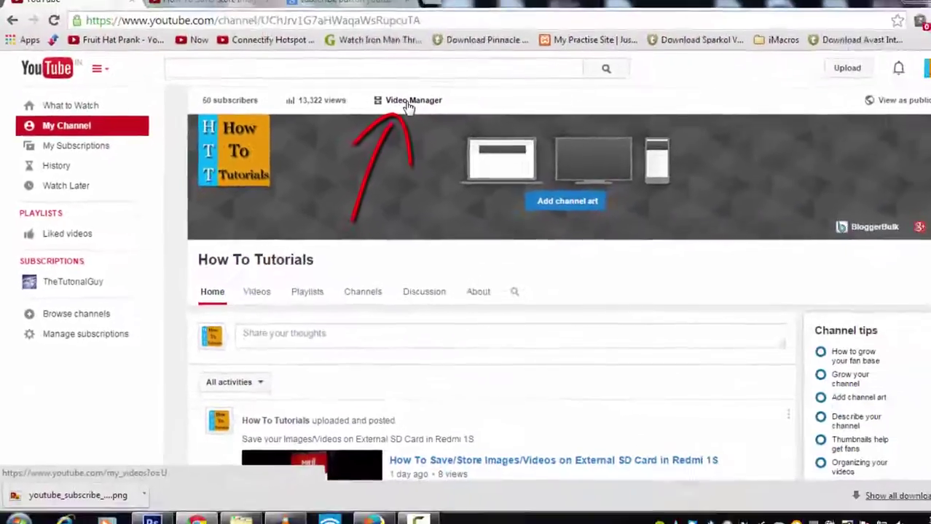
{"action": "left_click", "coordinate": [675, 38]}
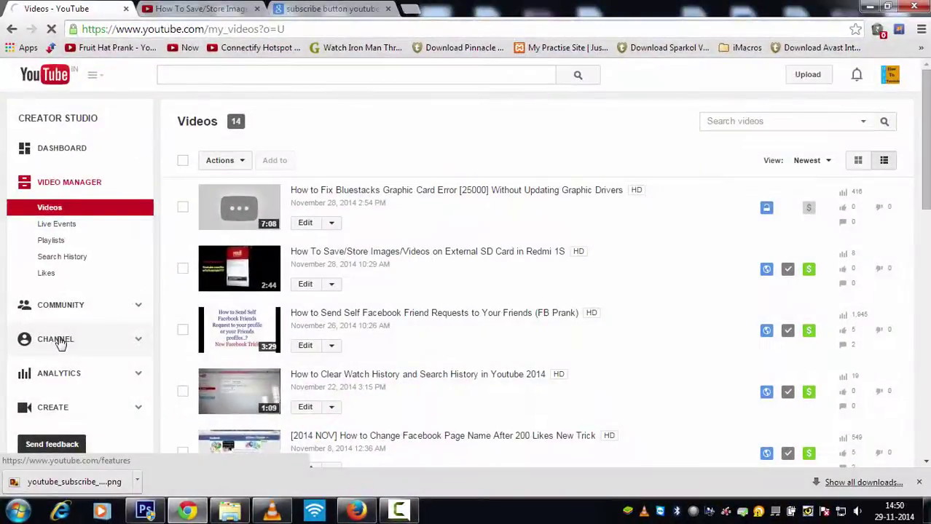
{"action": "left_click", "coordinate": [61, 340]}
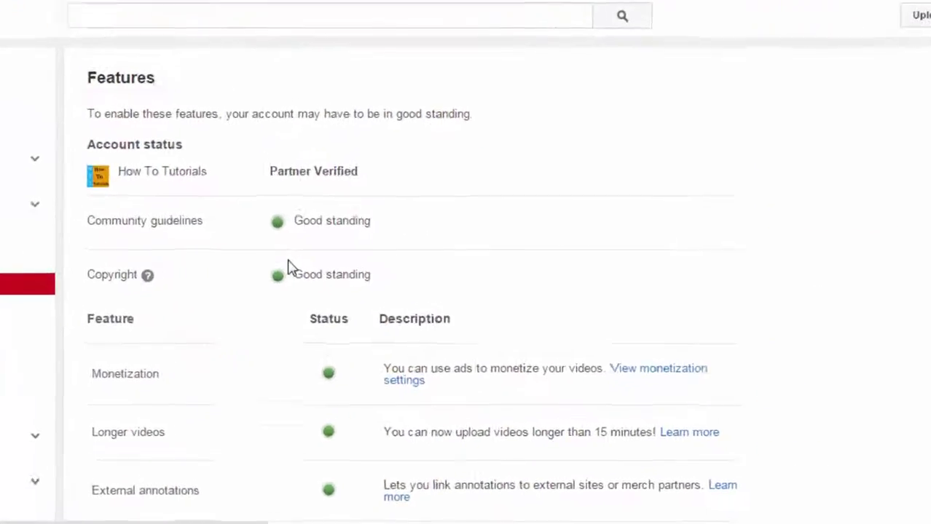
{"action": "left_click_drag", "start_coordinate": [101, 218], "coordinate": [153, 214]}
{"action": "left_click", "coordinate": [153, 219]}
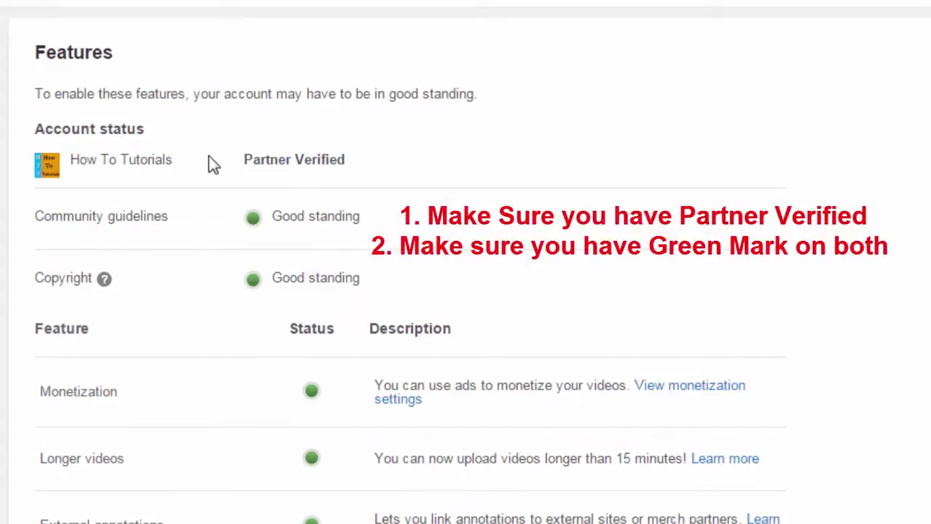
{"action": "left_click_drag", "start_coordinate": [257, 159], "coordinate": [355, 161]}
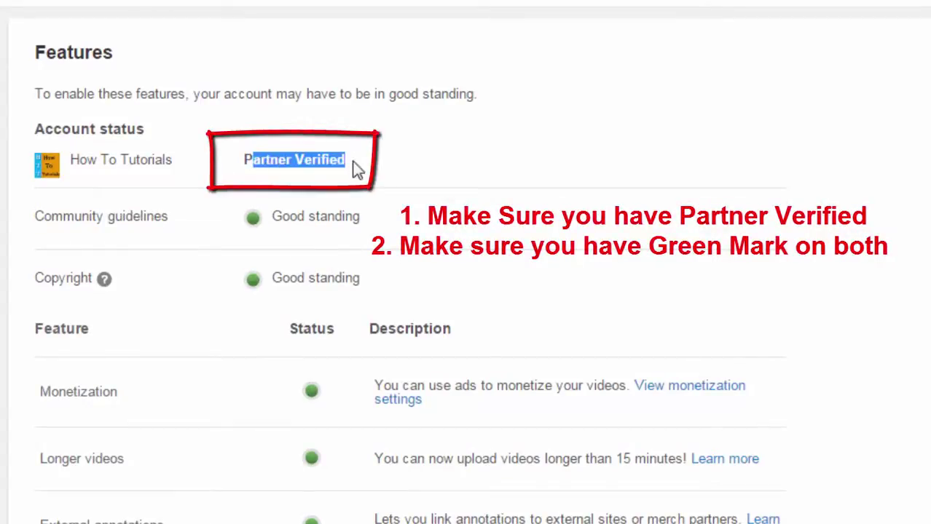
{"action": "left_click", "coordinate": [356, 163]}
{"action": "left_click_drag", "start_coordinate": [259, 158], "coordinate": [421, 170]}
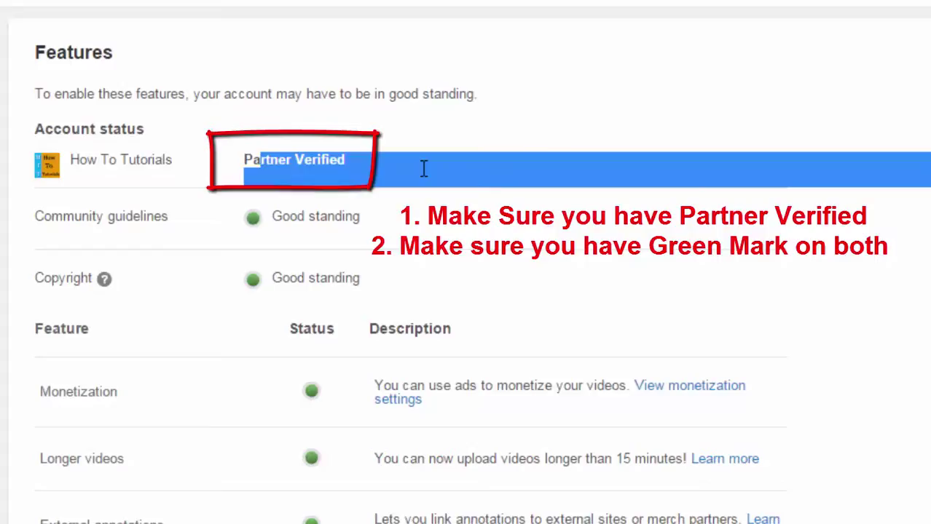
{"action": "left_click", "coordinate": [421, 170]}
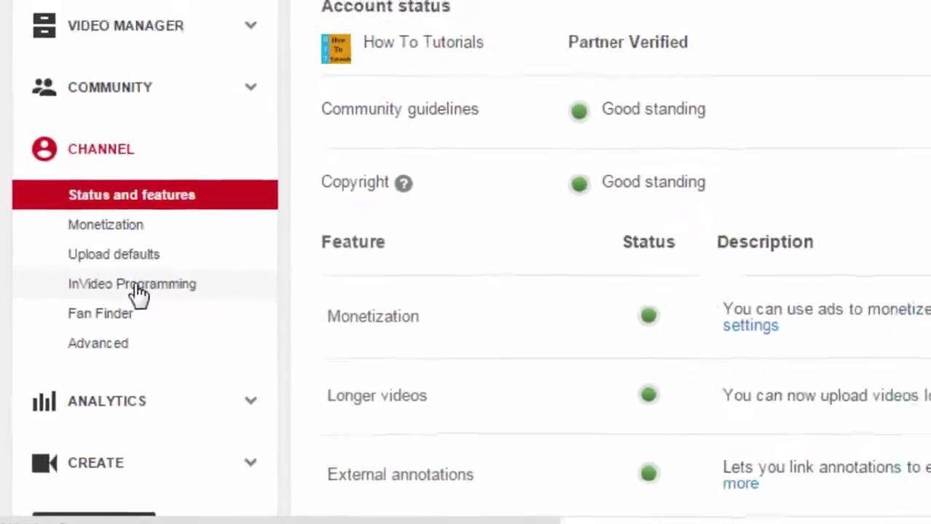
- Go to InVideo Programming under Channel in the sidebar
{"action": "left_click", "coordinate": [175, 226]}
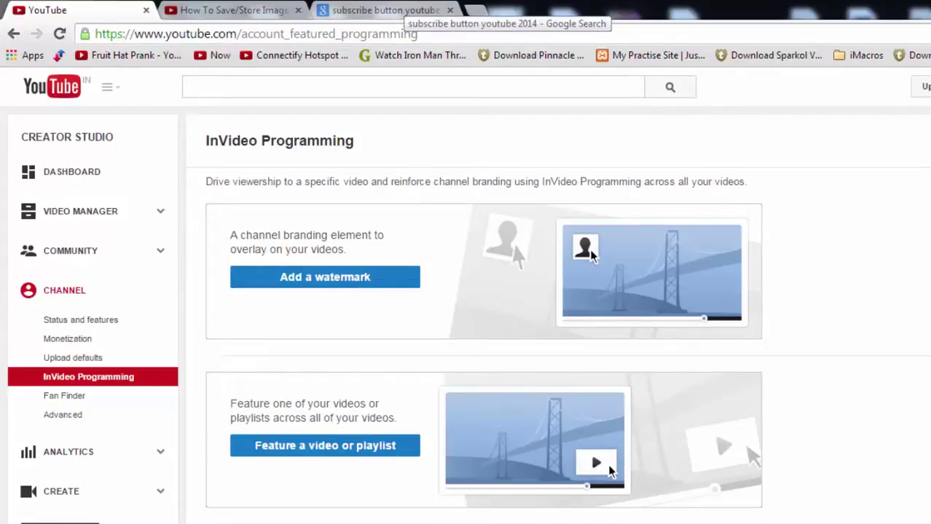
{"action": "left_click", "coordinate": [406, 9]}
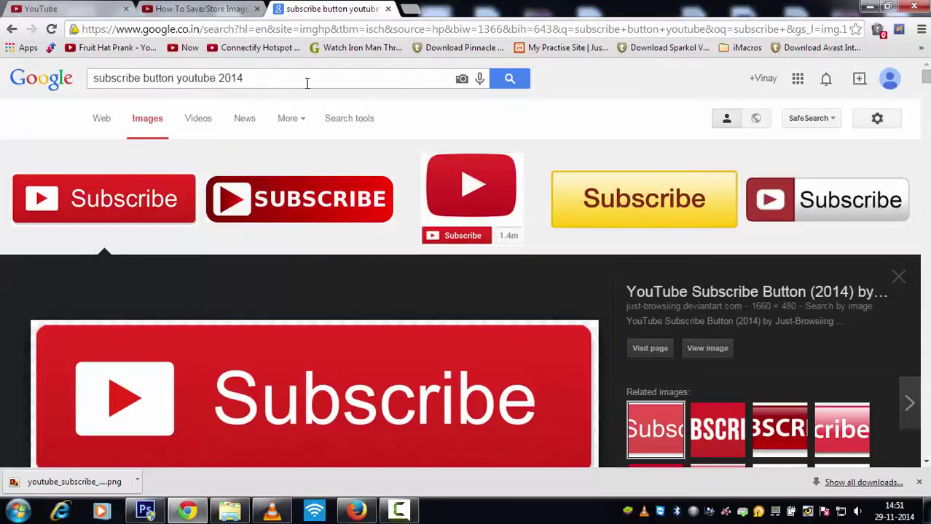
{"action": "scroll", "coordinate": [331, 221], "scroll_direction": "down", "scroll_amount": 3}
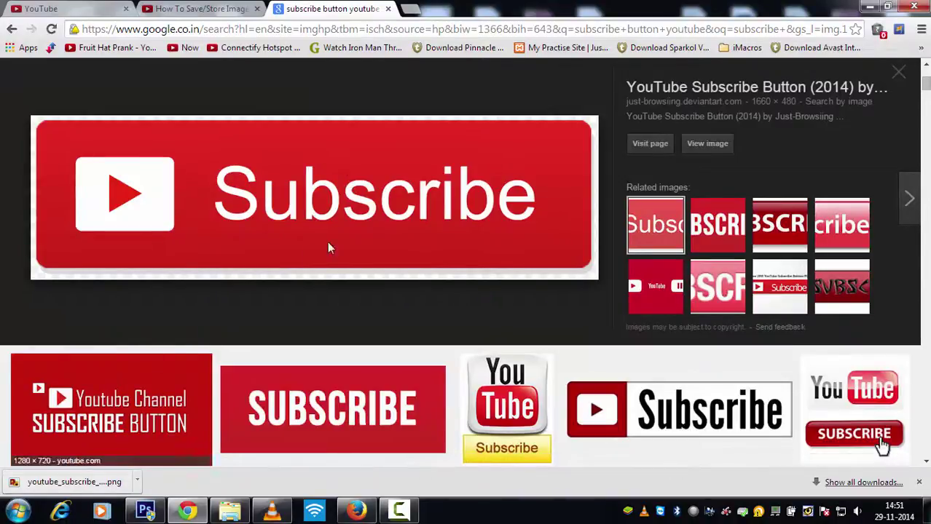
- Add a watermark by choosing the subscribe button PNG and uploading it
{"action": "left_click", "coordinate": [51, 8]}
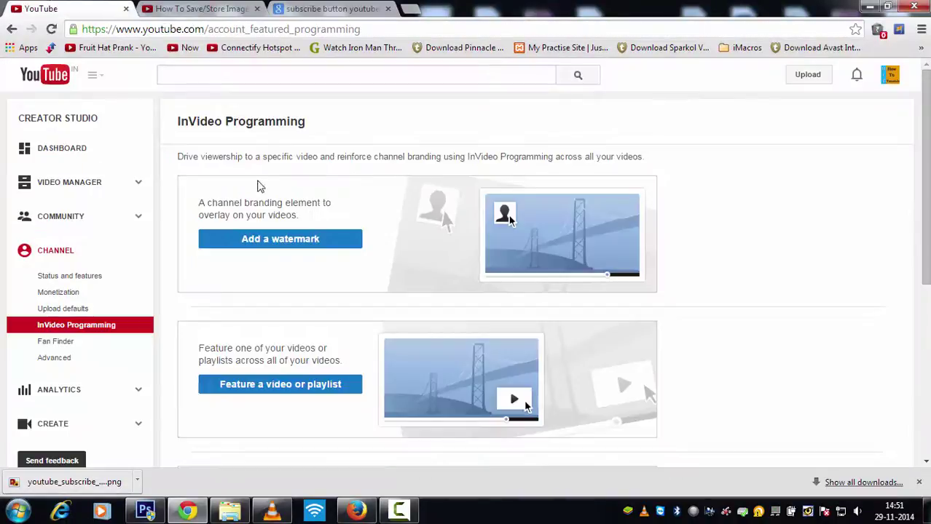
{"action": "left_click", "coordinate": [265, 243]}
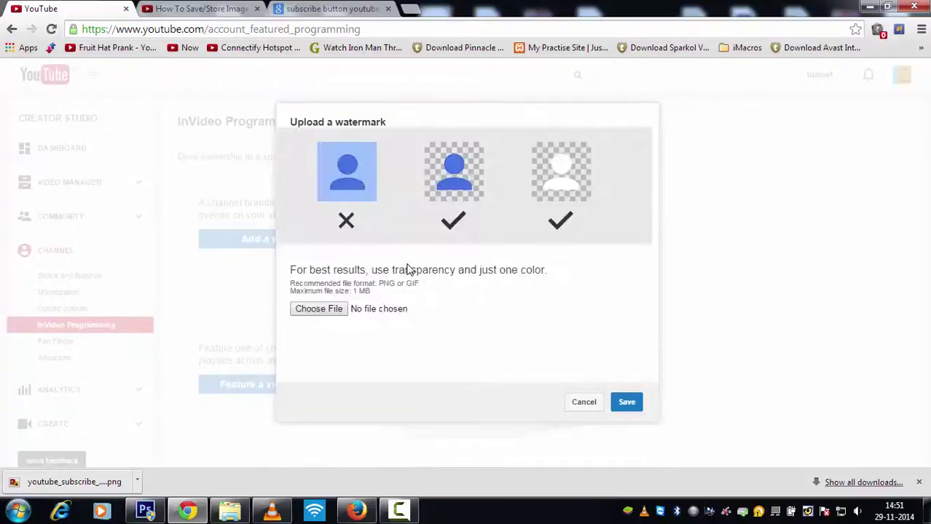
{"action": "left_click", "coordinate": [329, 312]}
{"action": "type", "text": "you"}
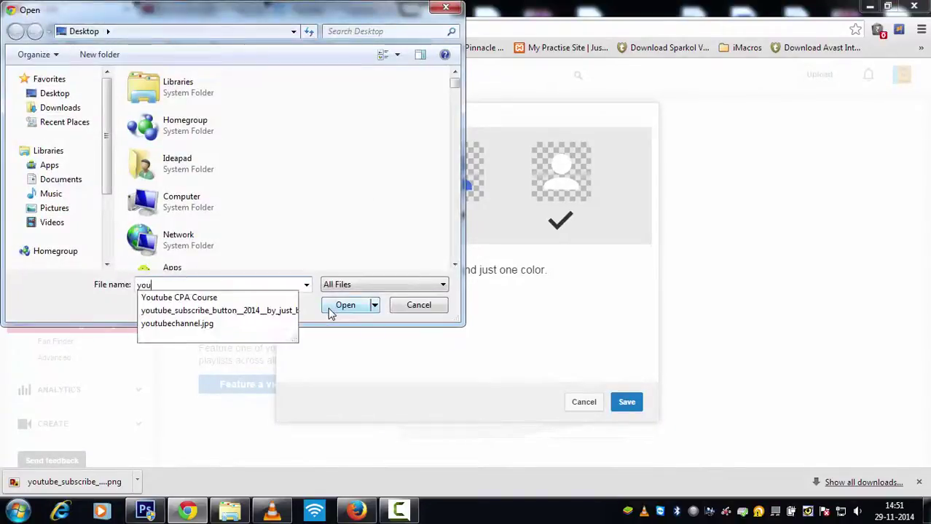
{"action": "key", "text": "Down"}
{"action": "left_click", "coordinate": [329, 307]}
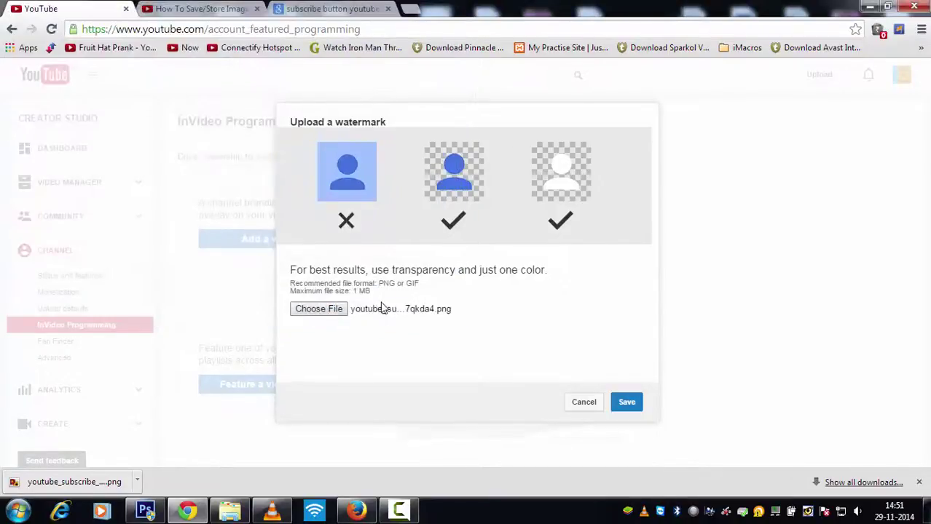
{"action": "left_click", "coordinate": [626, 404]}
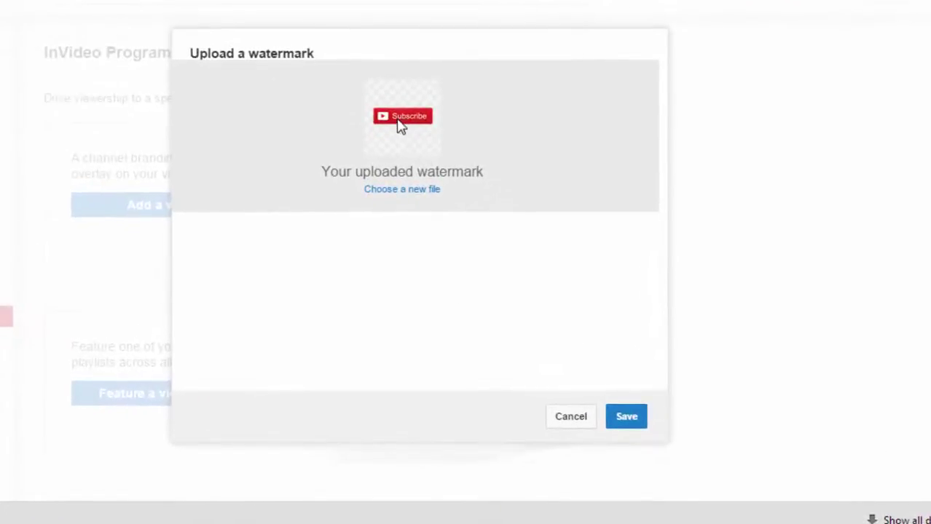
- Save the watermark, set its display time to Entire video, and update
{"action": "left_click", "coordinate": [623, 417]}
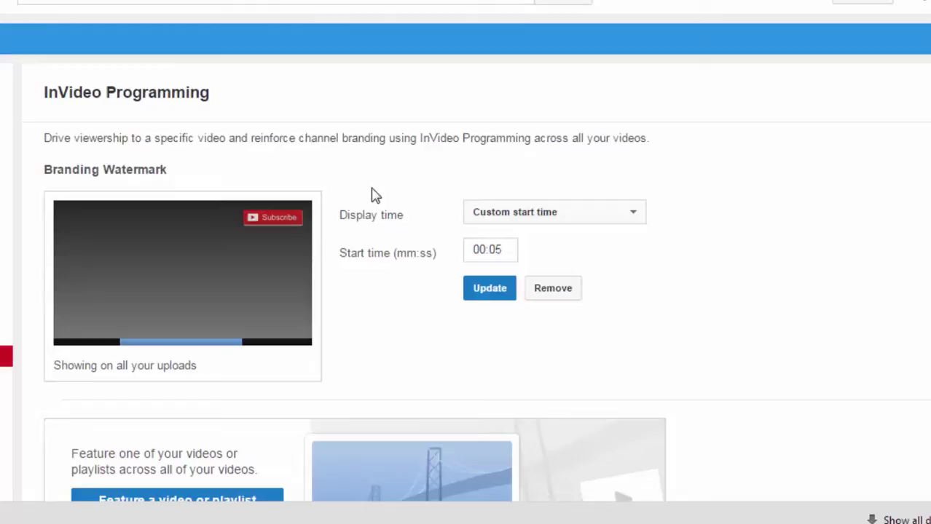
{"action": "left_click", "coordinate": [475, 215]}
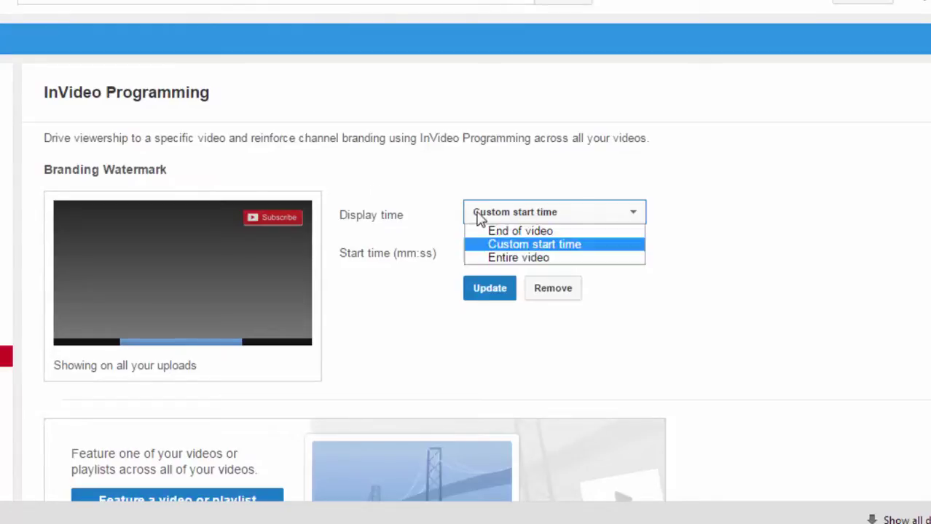
{"action": "left_click", "coordinate": [529, 261]}
{"action": "left_click", "coordinate": [501, 257]}
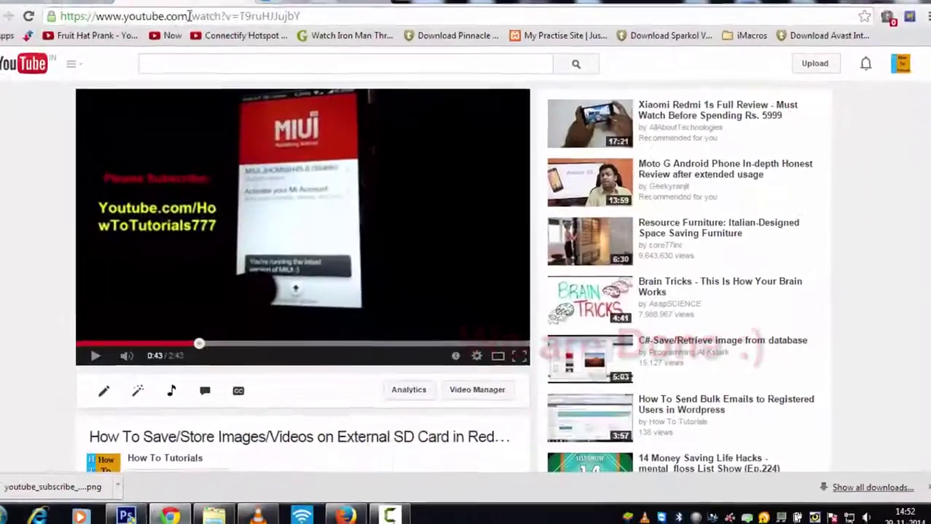
- Reload the tutorial video page, lower the volume, and skip the pre-roll ad
{"action": "left_click", "coordinate": [206, 29]}
{"action": "key", "text": "Return"}
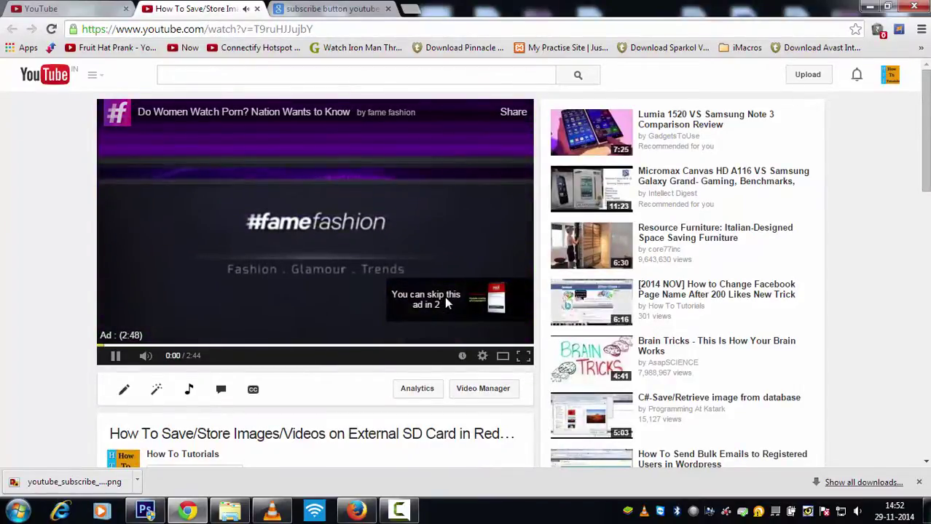
{"action": "key", "text": "XF86AudioLowerVolume"}
{"action": "key", "text": "XF86AudioLowerVolume"}
{"action": "key", "text": "XF86AudioLowerVolume"}
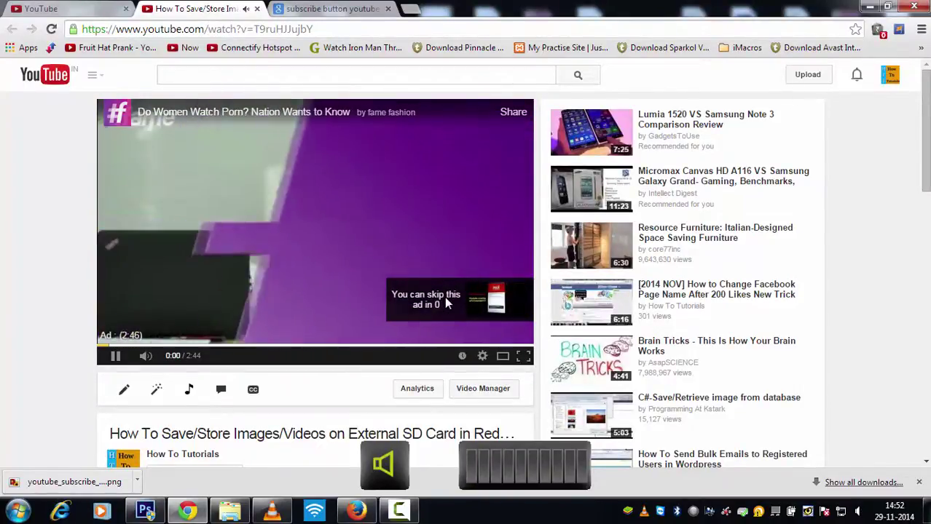
{"action": "left_click", "coordinate": [446, 303]}
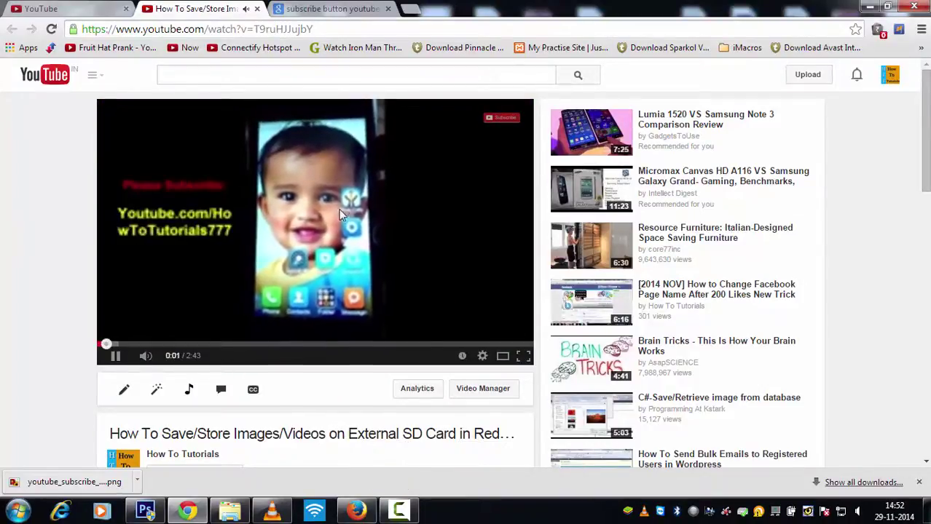
{"action": "mouse_move", "coordinate": [504, 124]}
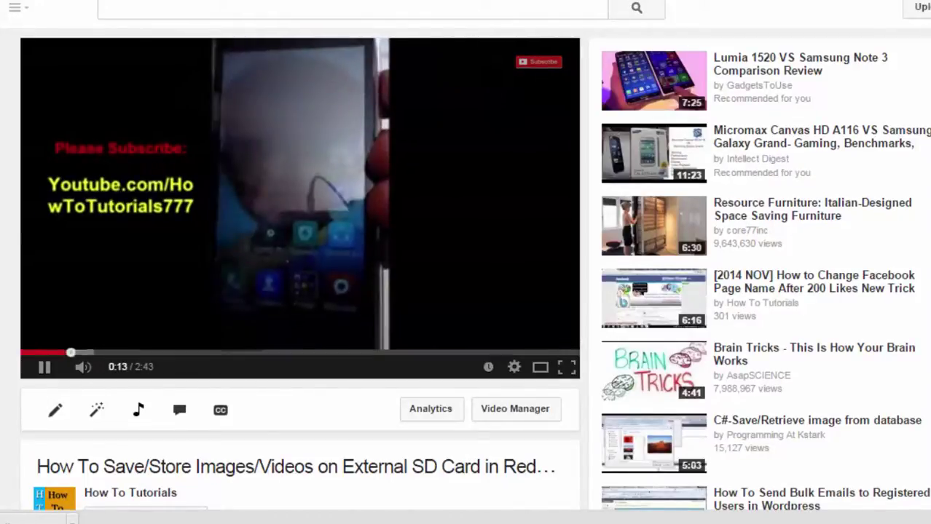
- Pause the video and return to the subscribe button image results
{"action": "left_click", "coordinate": [83, 220]}
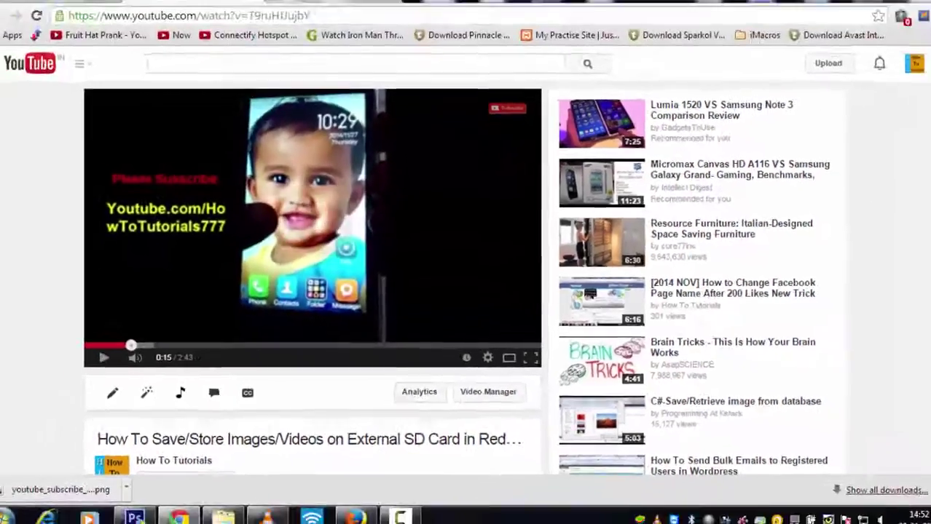
{"action": "left_click", "coordinate": [314, 6]}
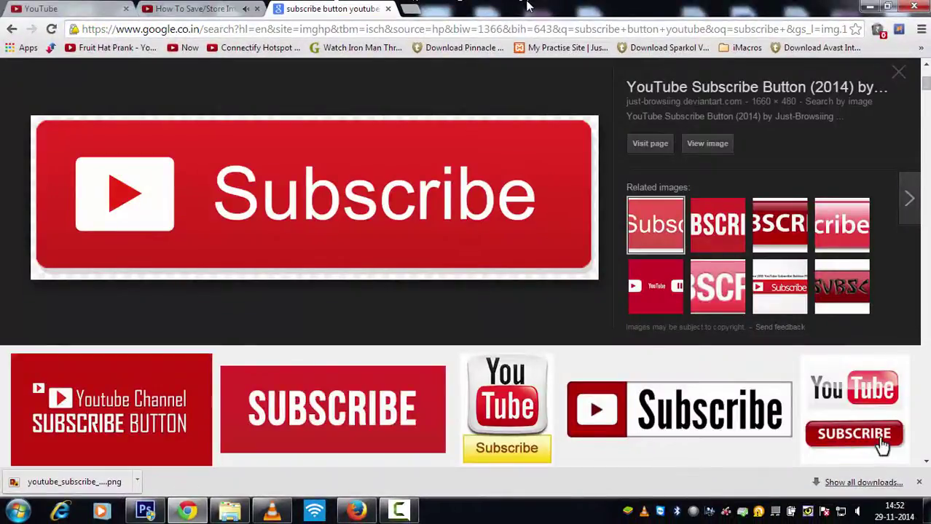